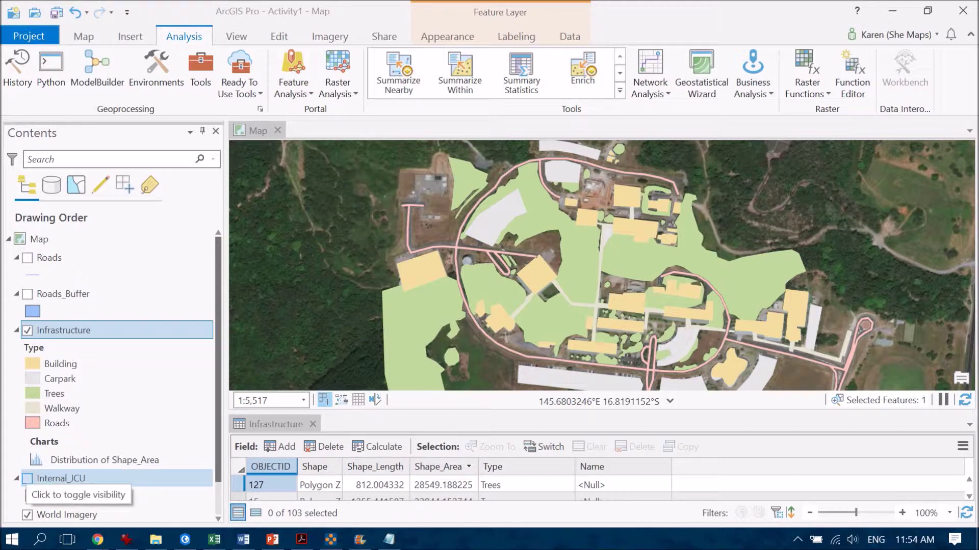
Step: Show Internal_JCU and toggle Infrastructure to compare the uncovered gaps, then save the project
left_click(28, 479)
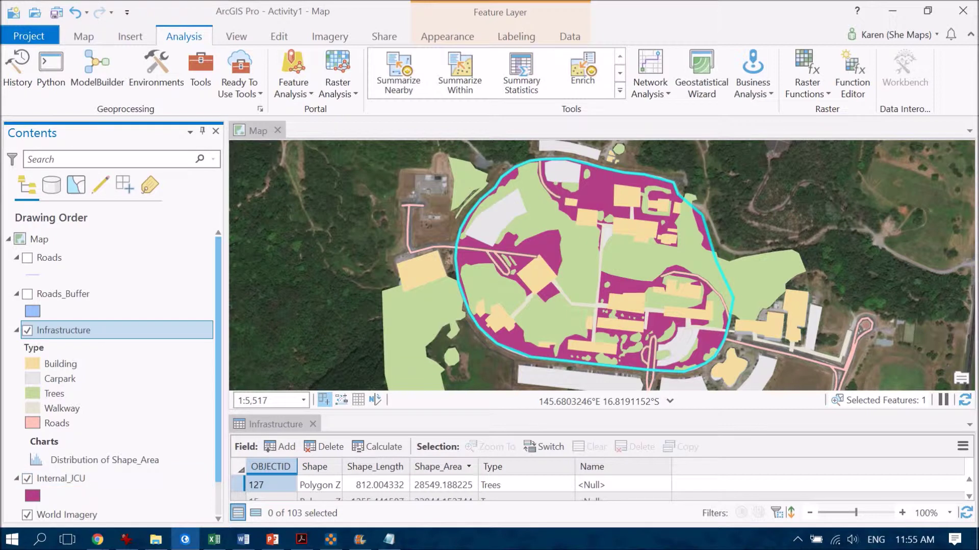
left_click(28, 330)
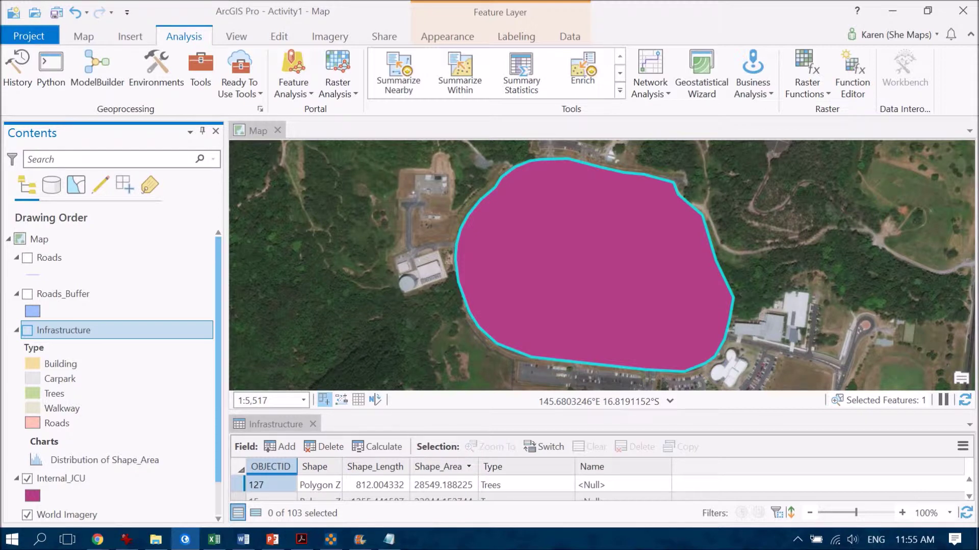
left_click(27, 331)
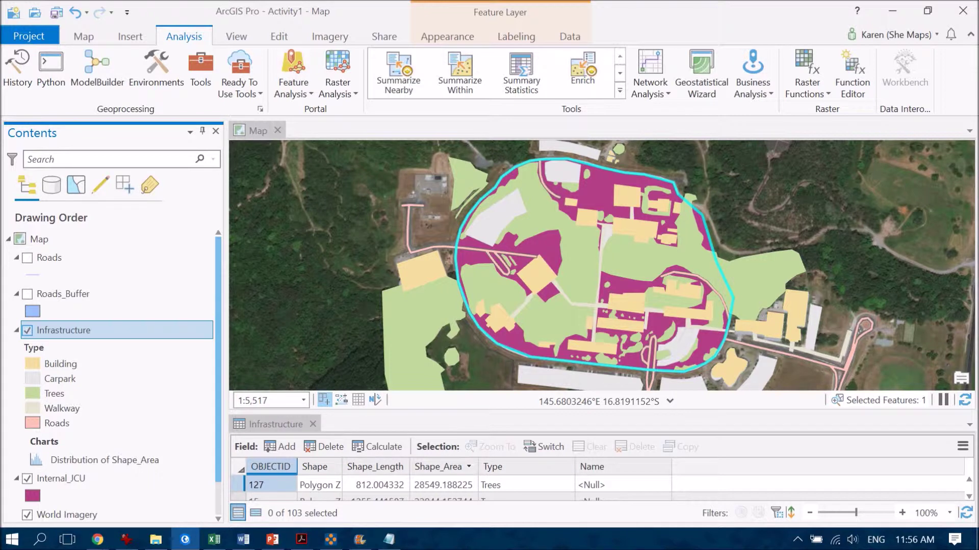
key("space")
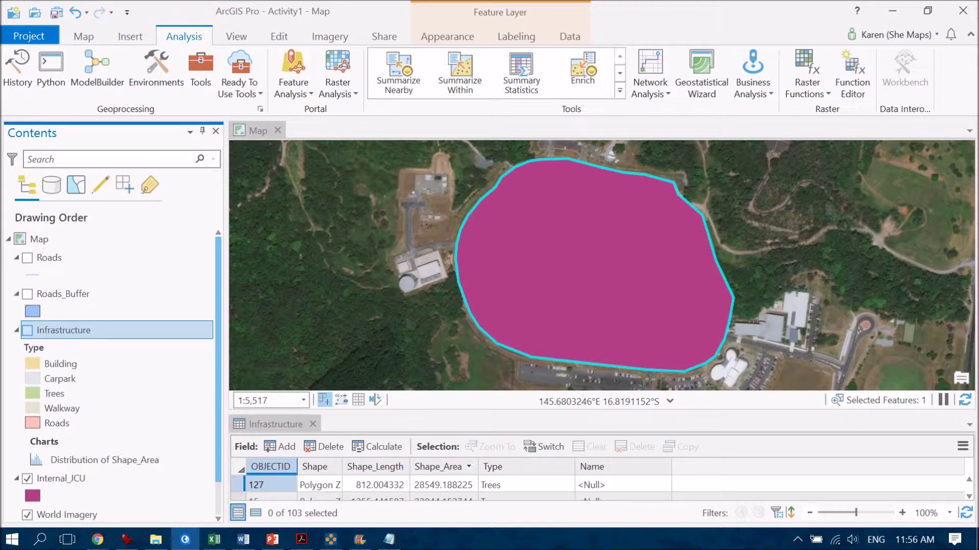
key("space")
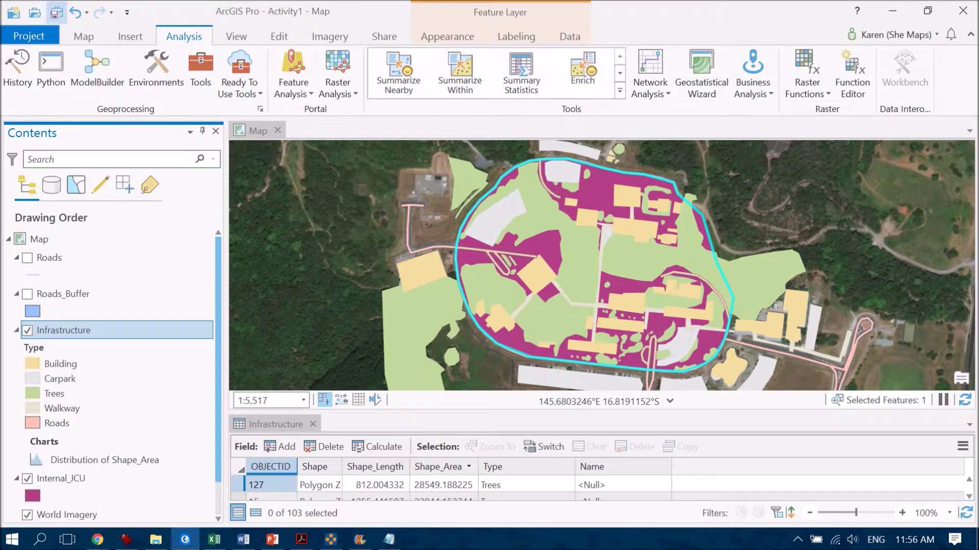
left_click(56, 12)
Step: Open the geoprocessing tools to reach the Erase tool
left_click(200, 71)
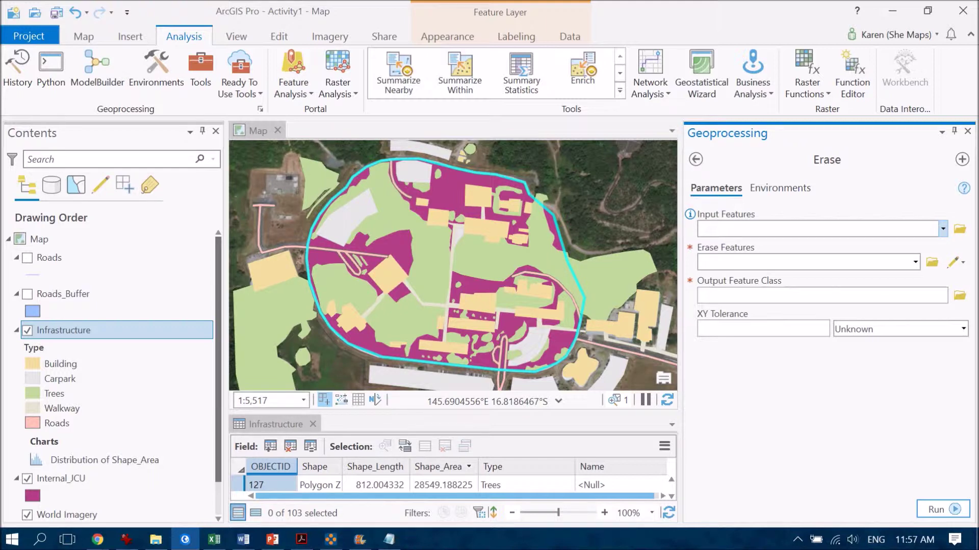
Step: Erase Infrastructure from Internal_JCU, with output named Internal_JCU_EraseInfrastructure, and run it
mouse_move(690, 214)
left_click(942, 229)
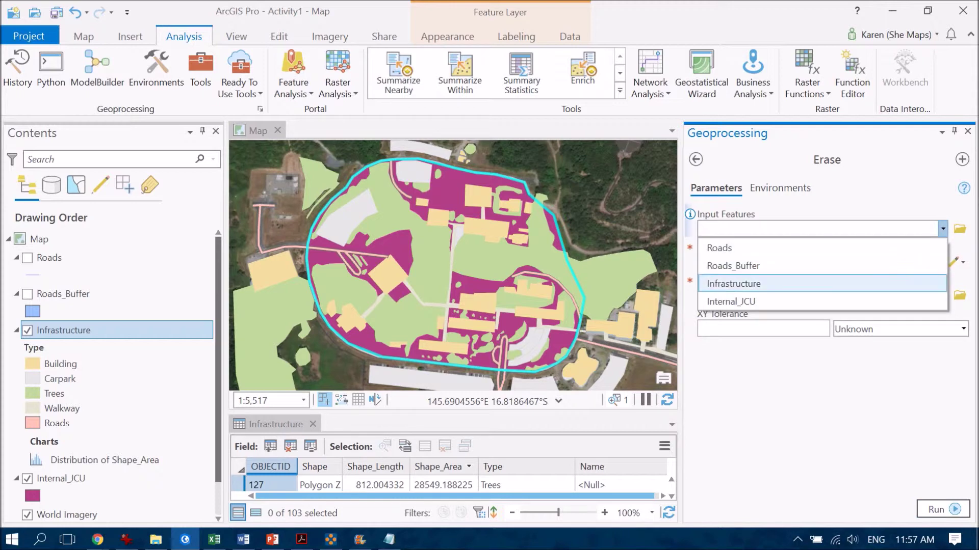
left_click(938, 299)
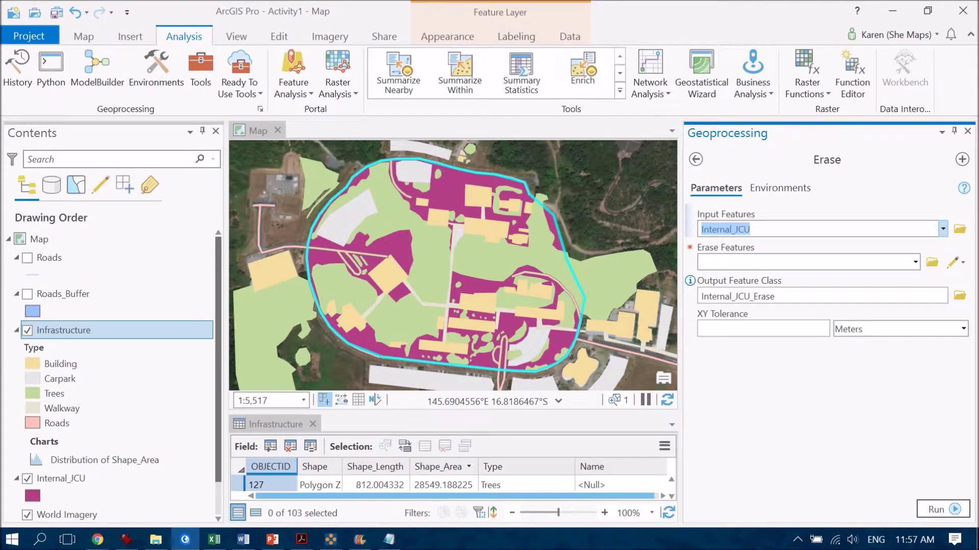
left_click(915, 262)
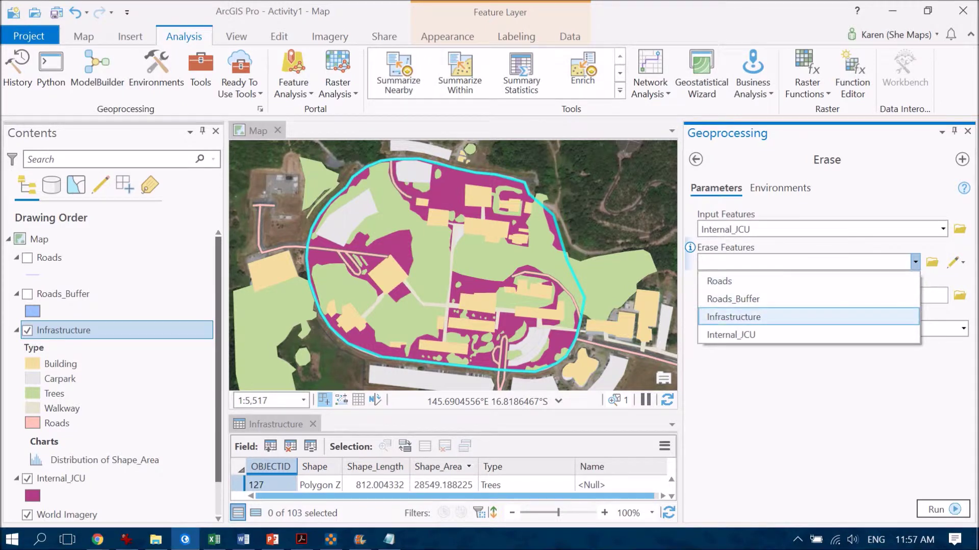
left_click(733, 317)
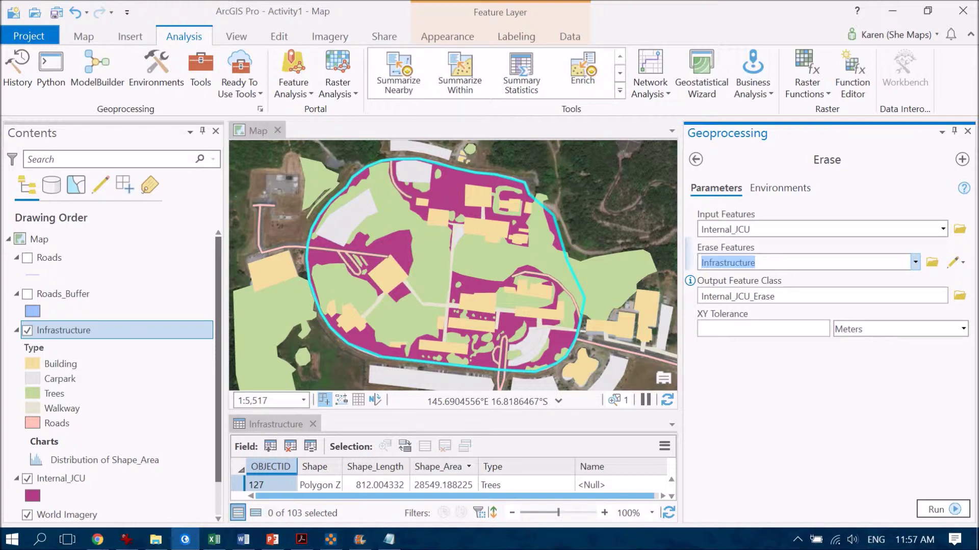
left_click(945, 296)
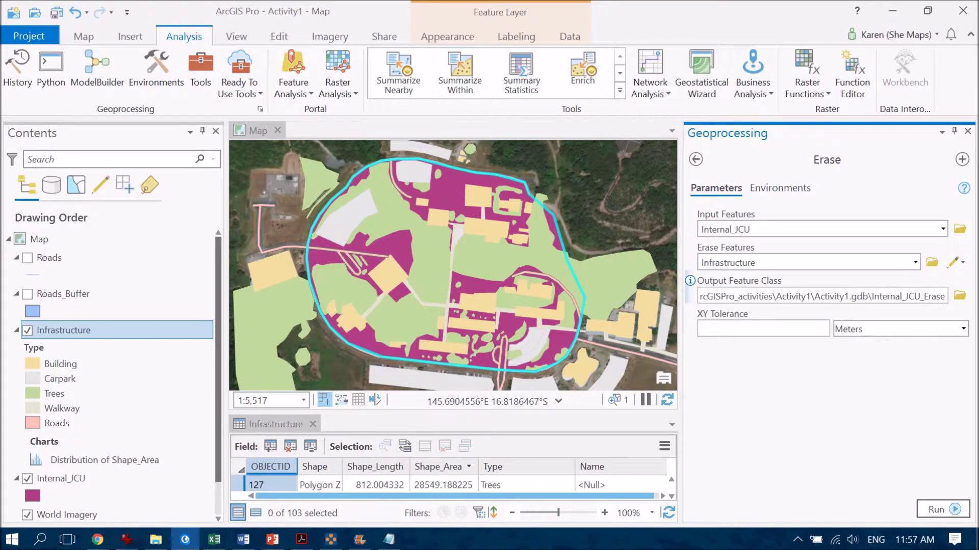
type("Infrastru")
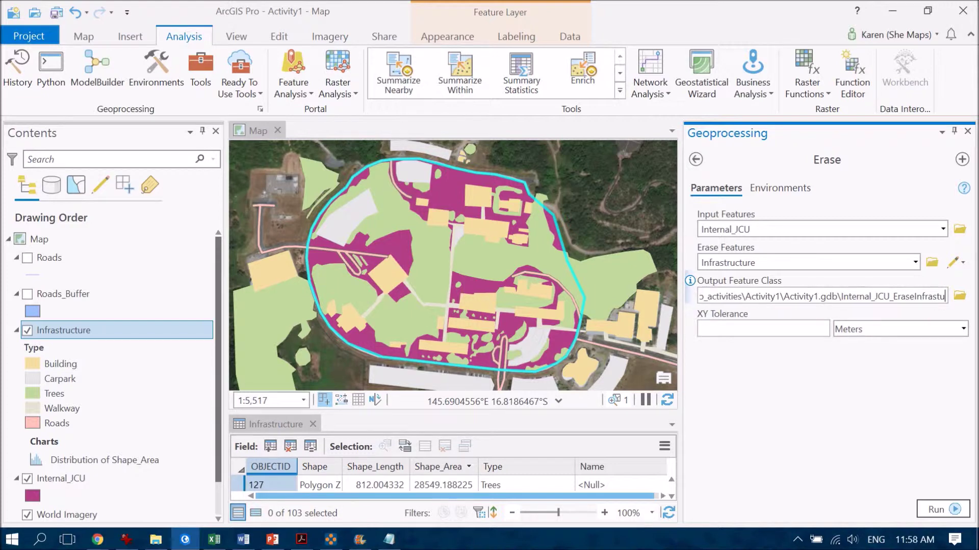
type("cture")
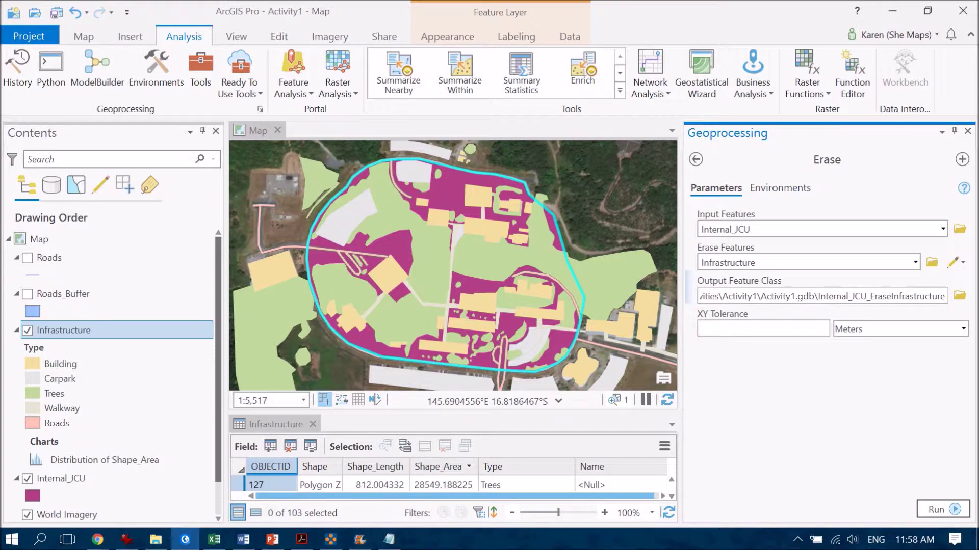
key("Return")
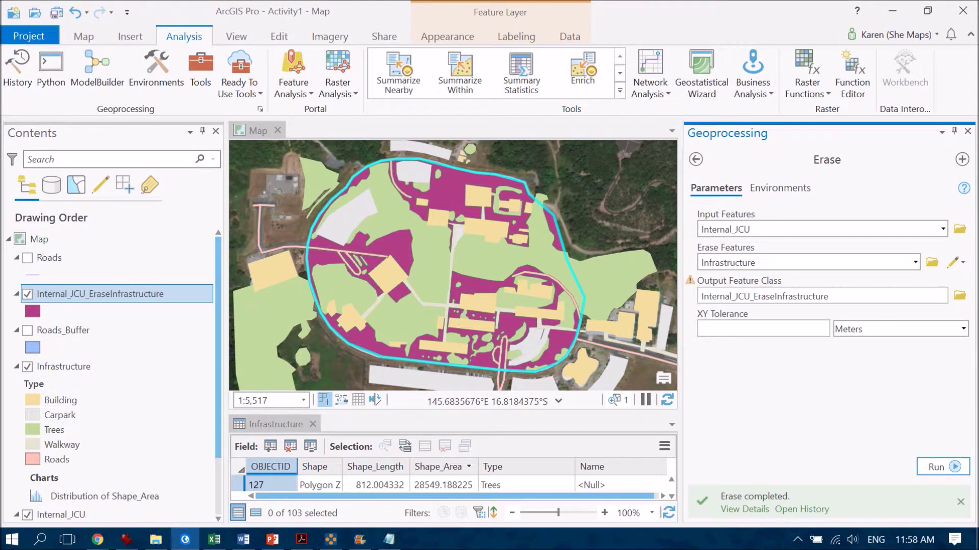
Step: Hide Internal_JCU and Infrastructure, and toggle Internal_JCU_EraseInfrastructure to check the gap polygons
scroll(113, 372, "down", 2)
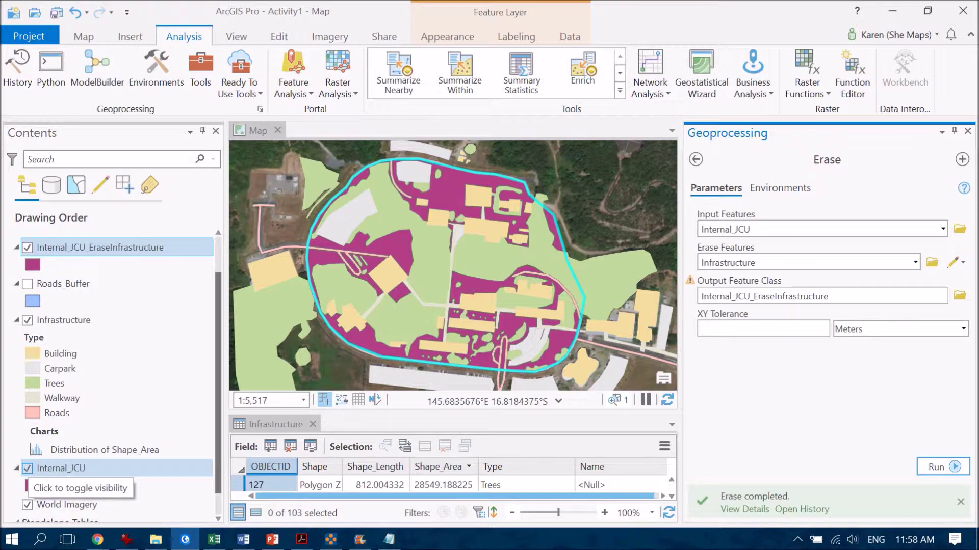
left_click(27, 467)
left_click(27, 320)
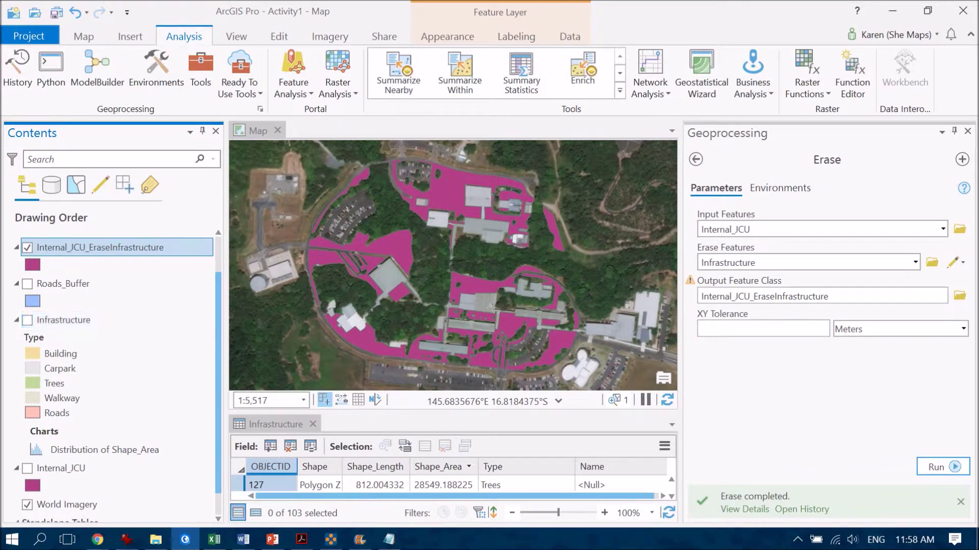
left_click(27, 248)
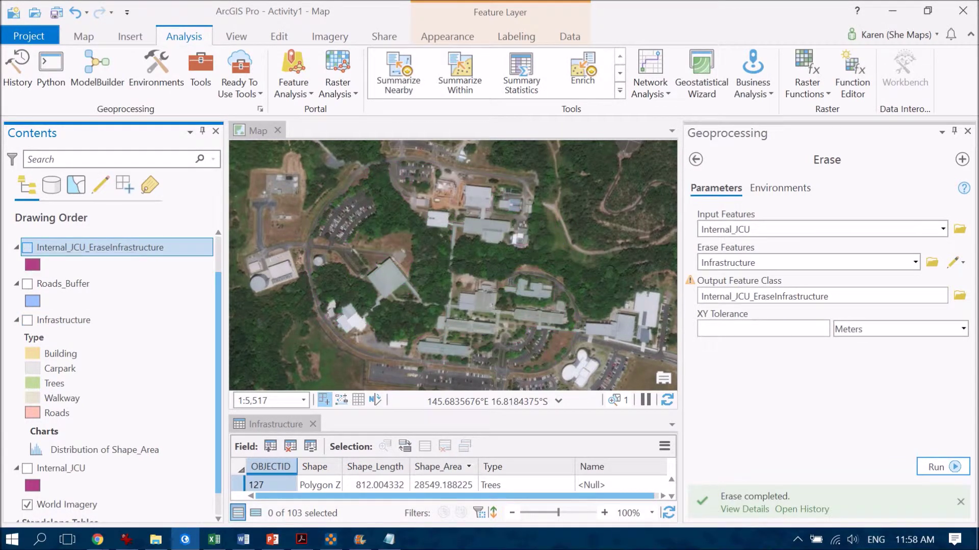
left_click(27, 248)
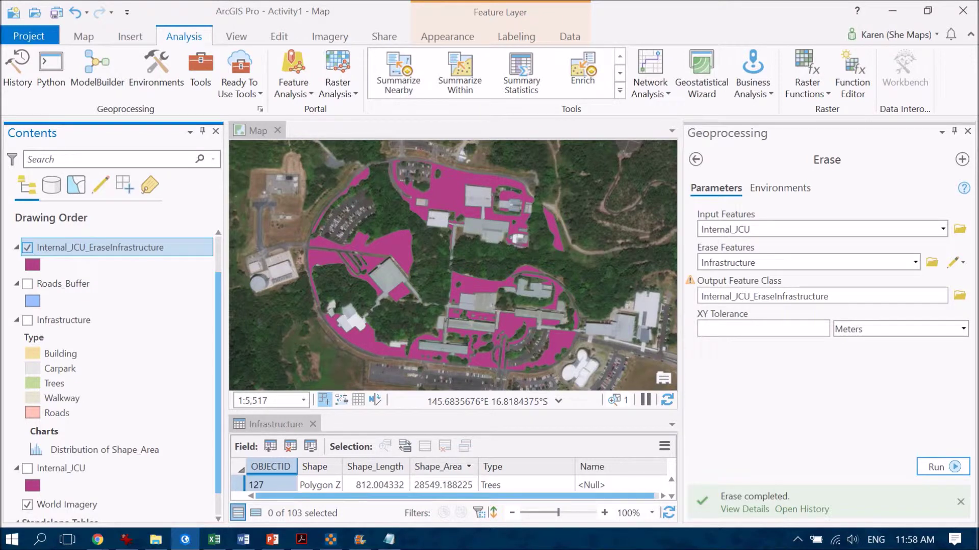
left_click(27, 248)
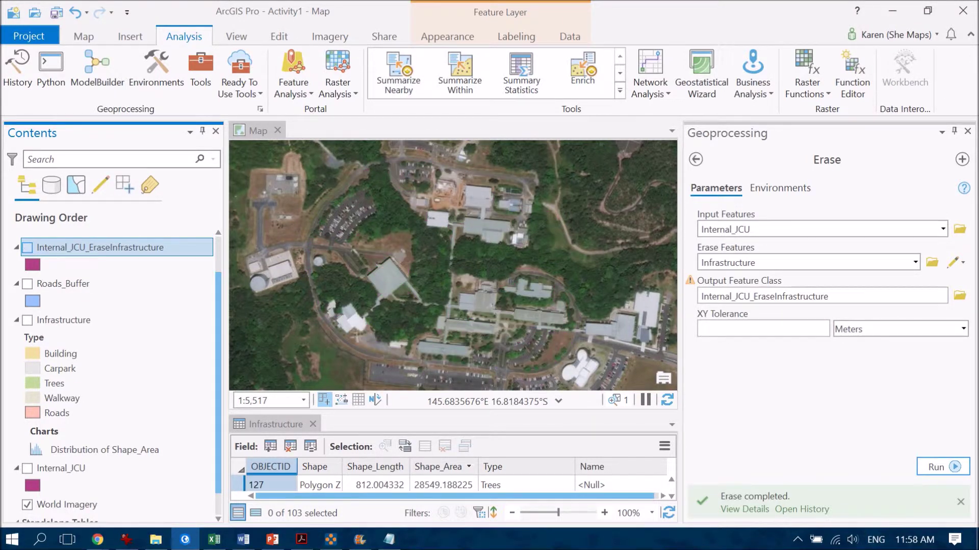
left_click(28, 247)
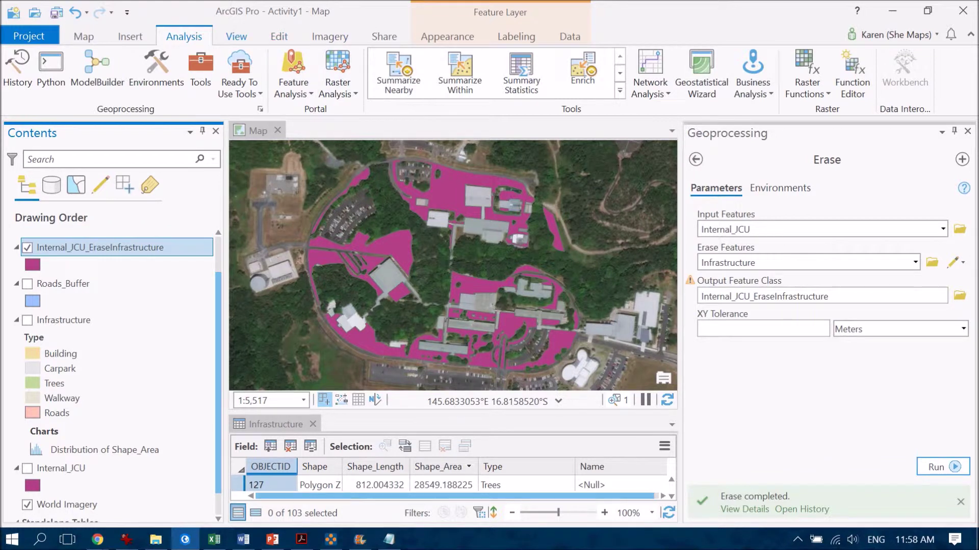
left_click(83, 37)
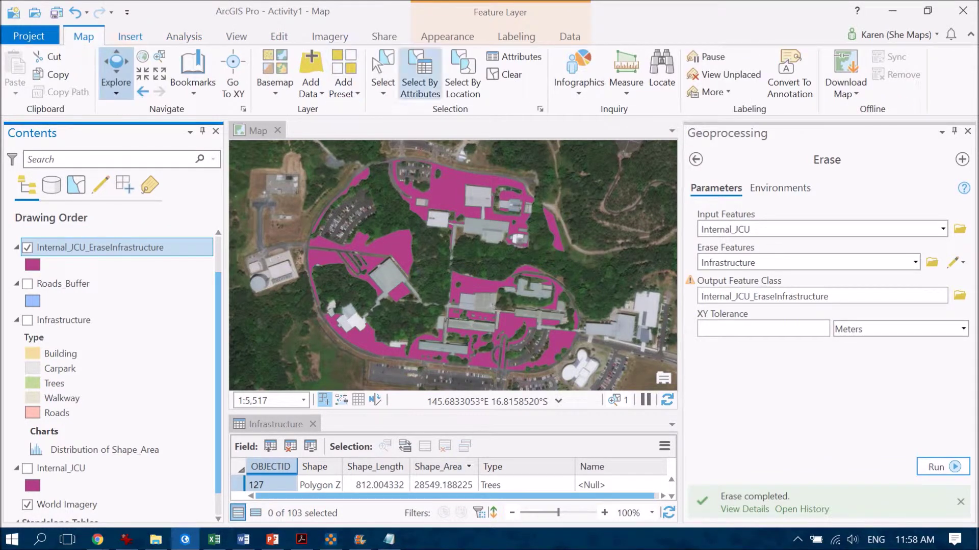
Step: Select the erased gap polygons on the map and close the Geoprocessing pane
left_click(420, 77)
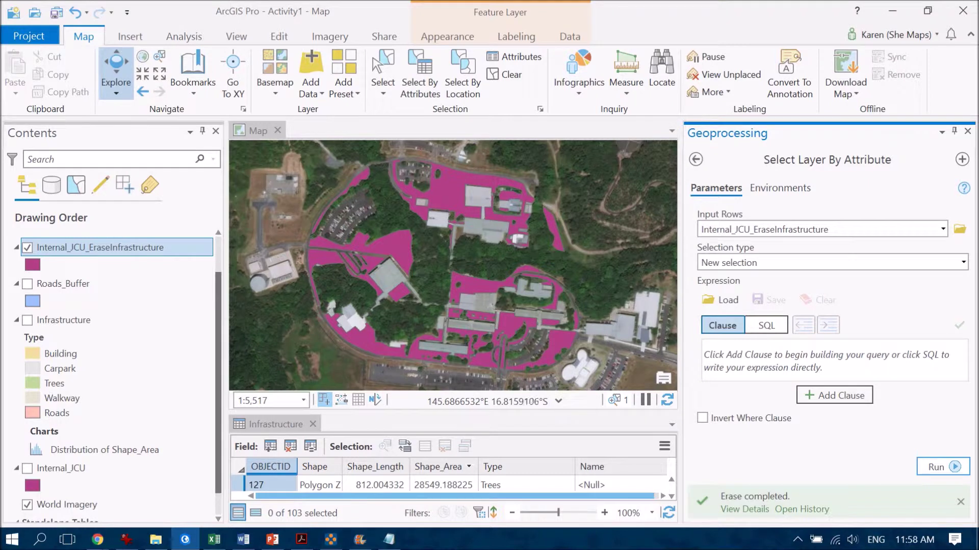
left_click(383, 76)
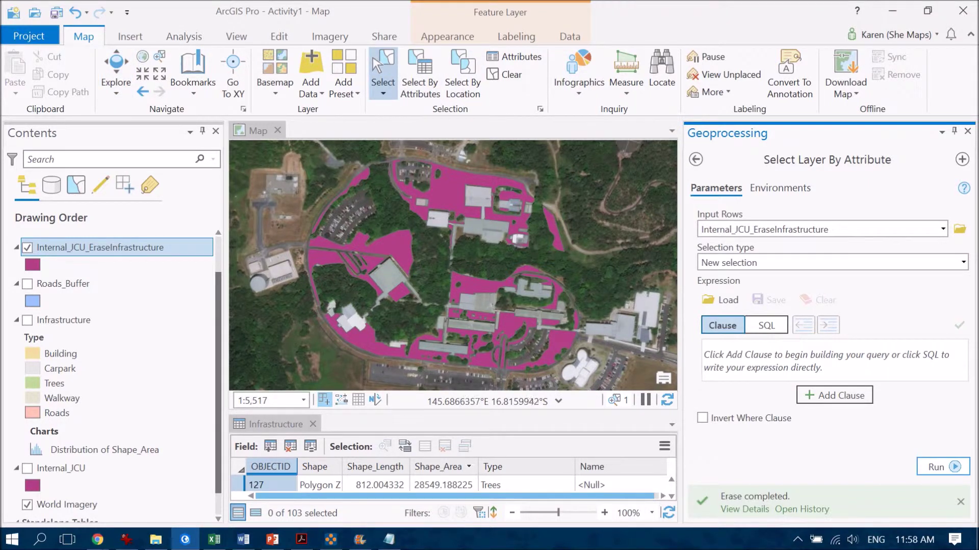
left_click(525, 347)
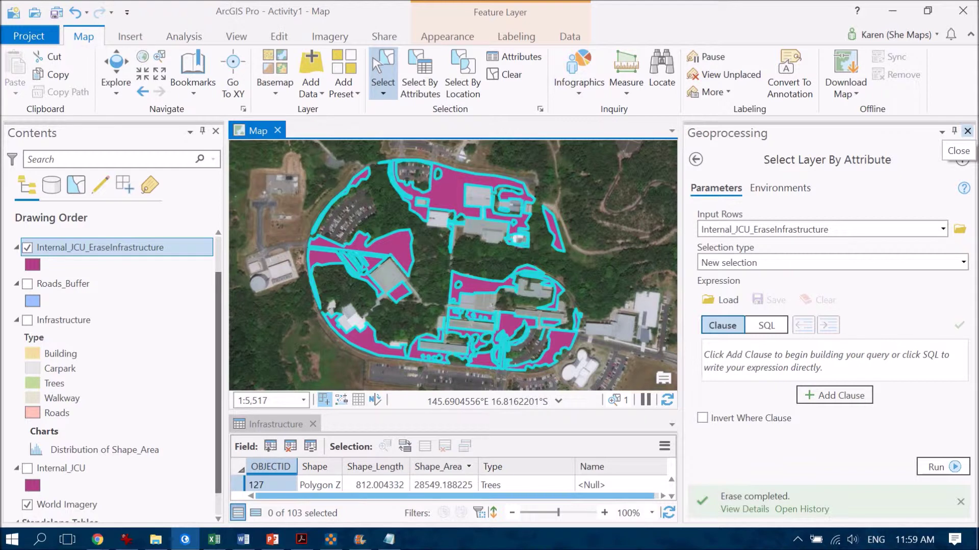
left_click(967, 132)
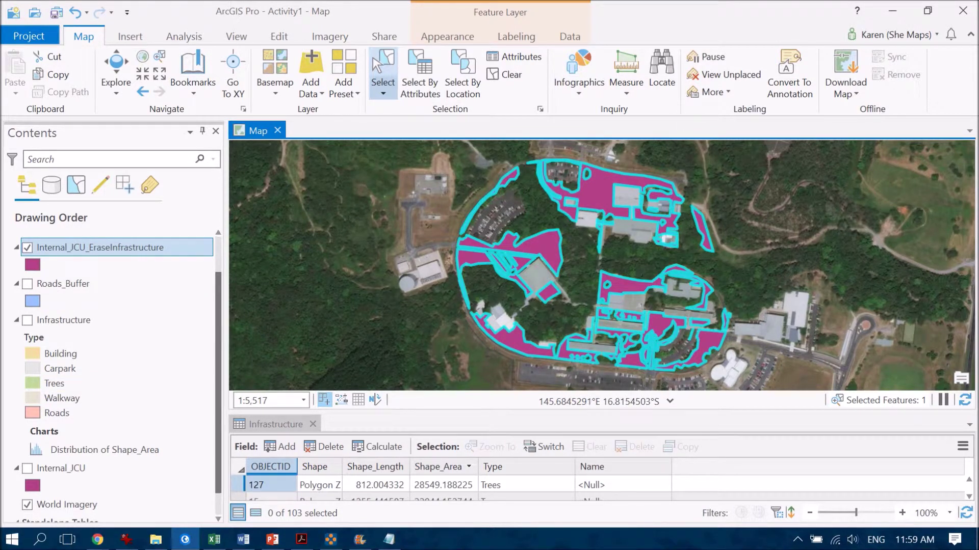
left_click(383, 72)
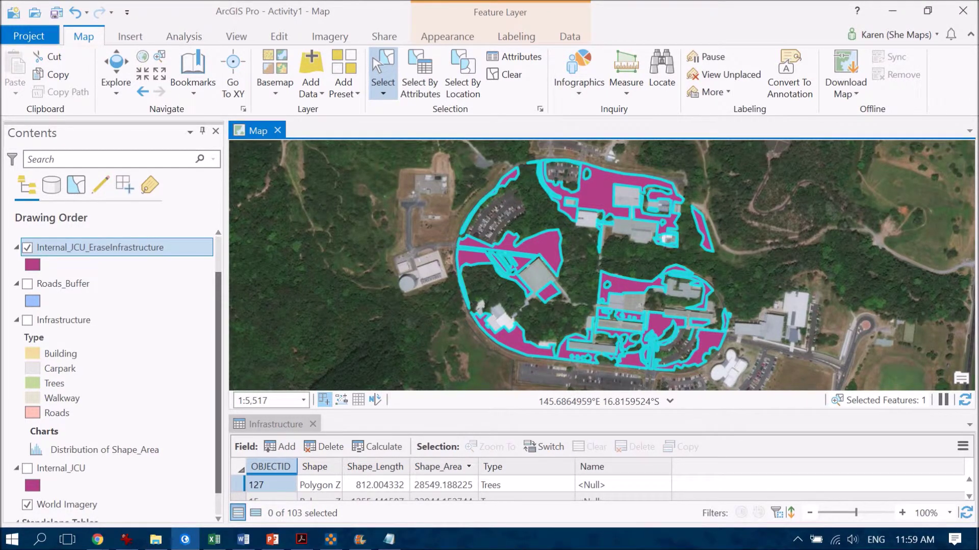
right_click(591, 193)
Step: Copy the selected gap polygons, make Infrastructure the visible working layer, and hide the erase result
left_click(628, 203)
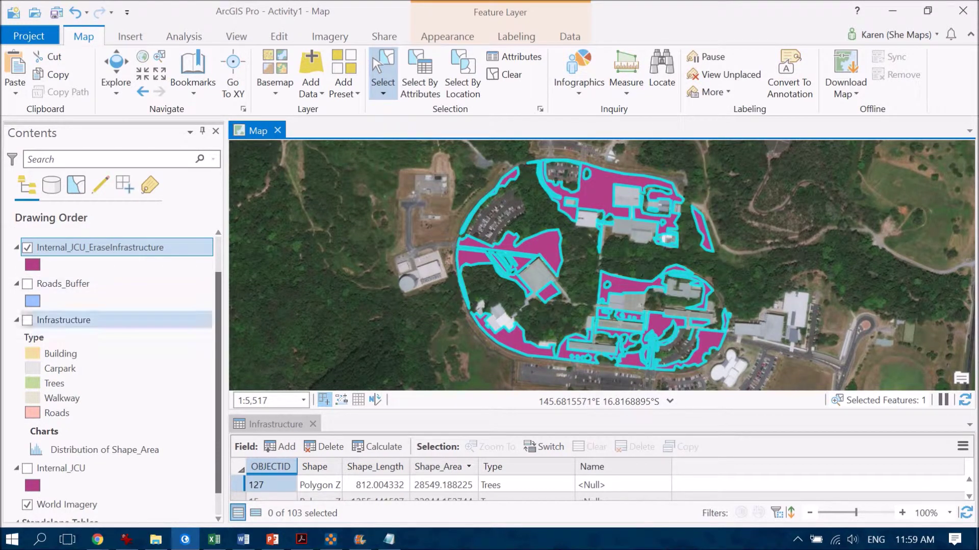
left_click(27, 320)
left_click(63, 320)
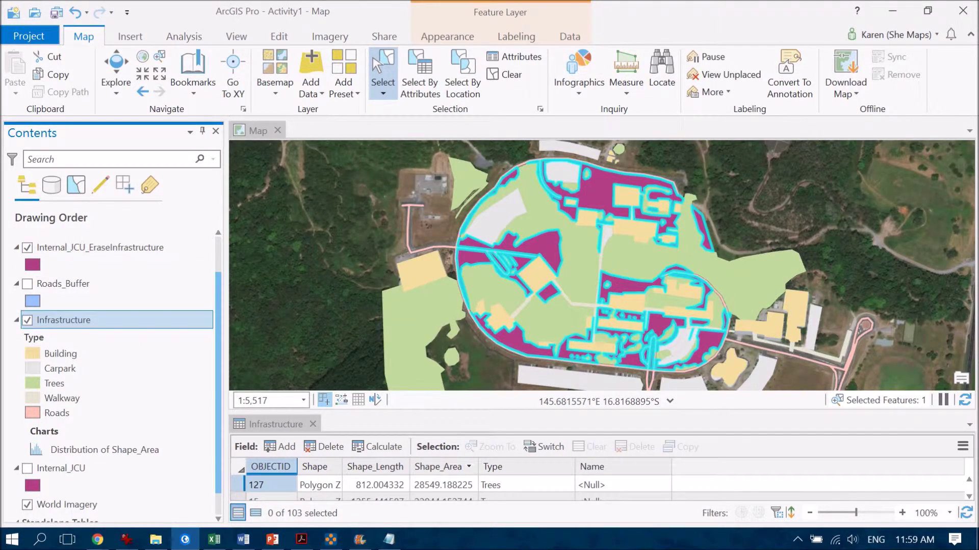
left_click(27, 247)
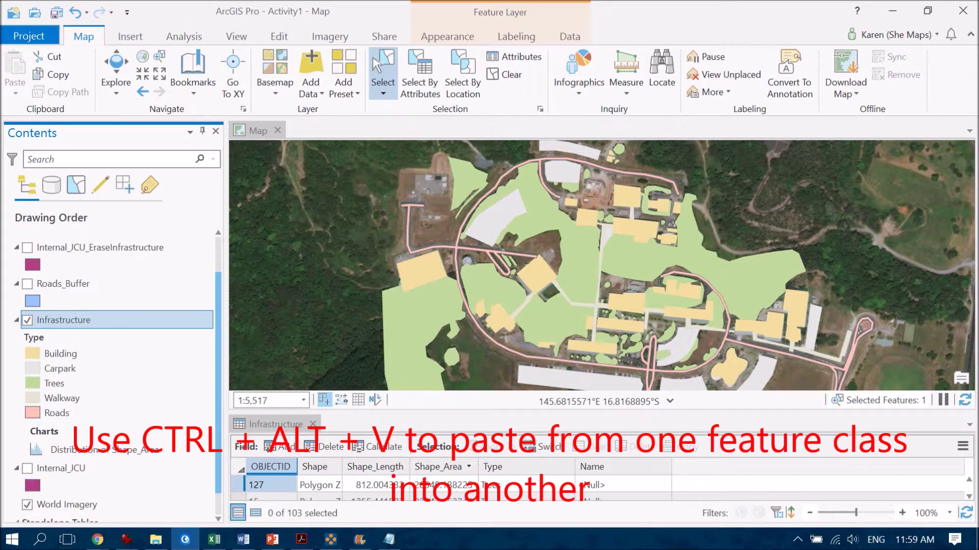
Step: Paste Special the copied gap polygons into the Infrastructure layer
key("ctrl+alt+v")
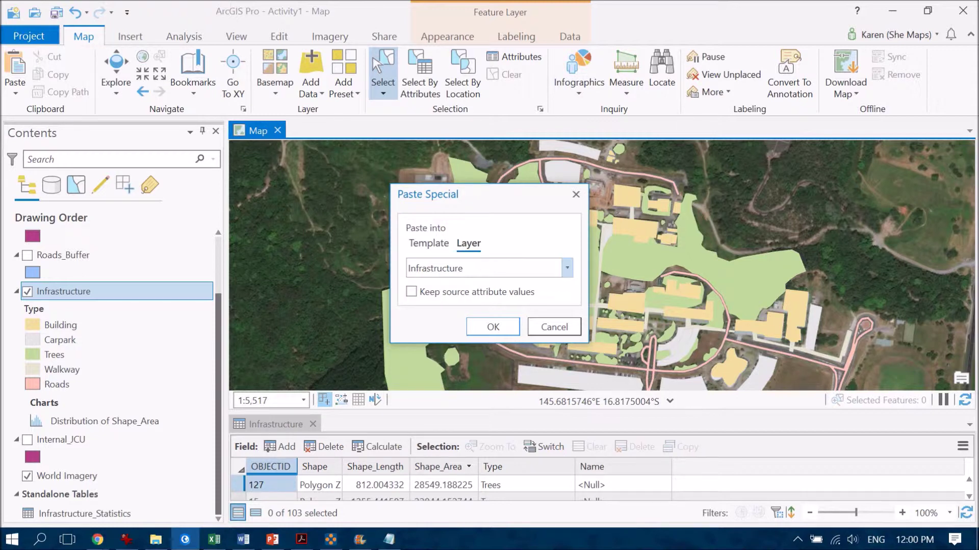
left_click(567, 269)
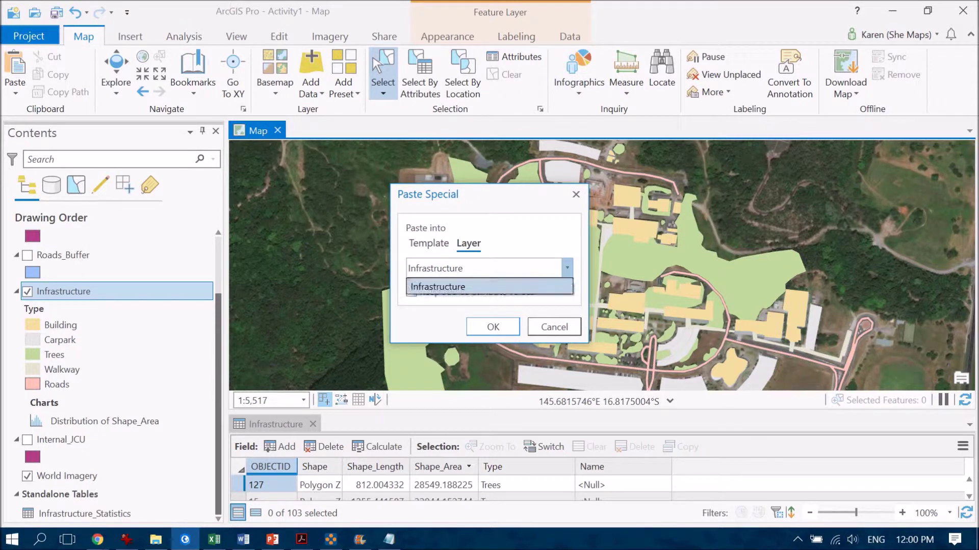
key("Return")
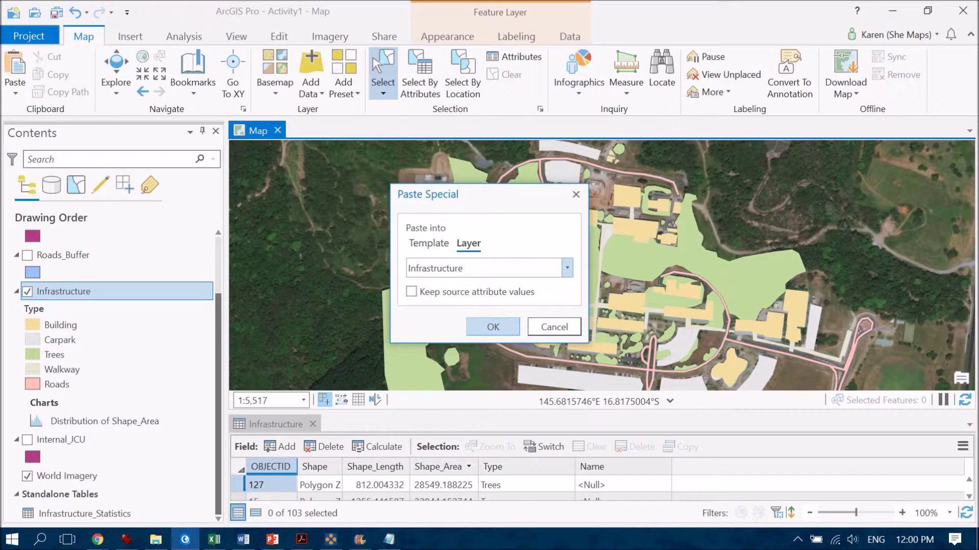
left_click(493, 327)
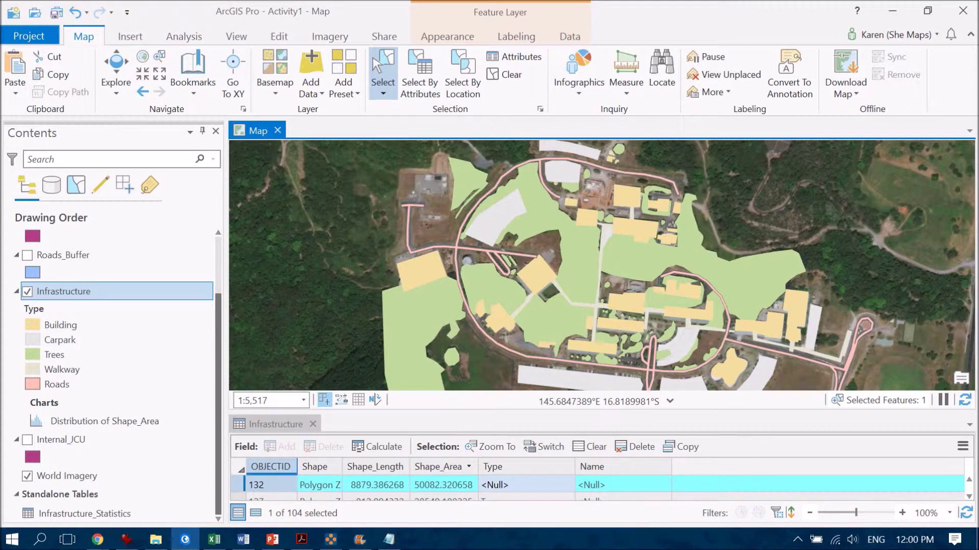
Step: Set the pasted feature 132's Type to 'Bare ground' in the attribute table
double_click(527, 484)
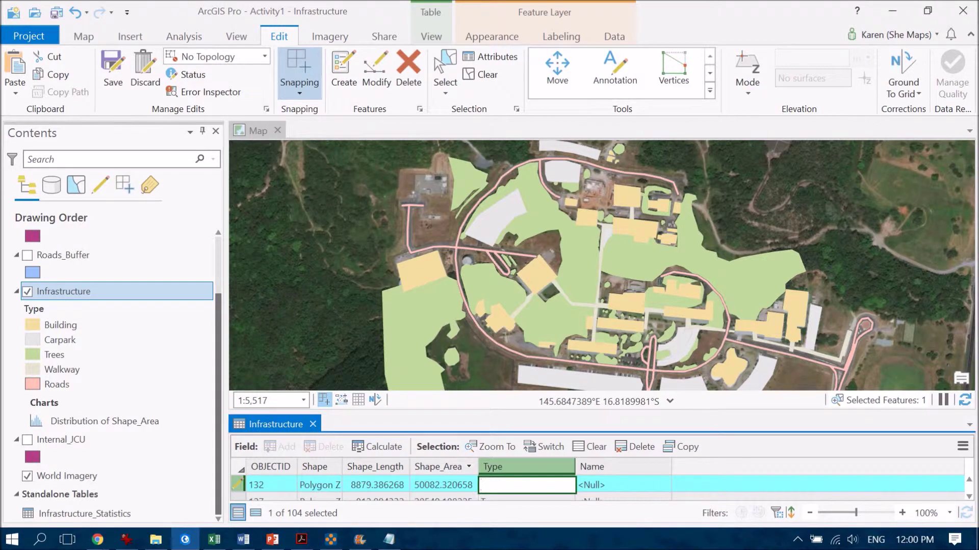
type("Bare ground")
key("Return")
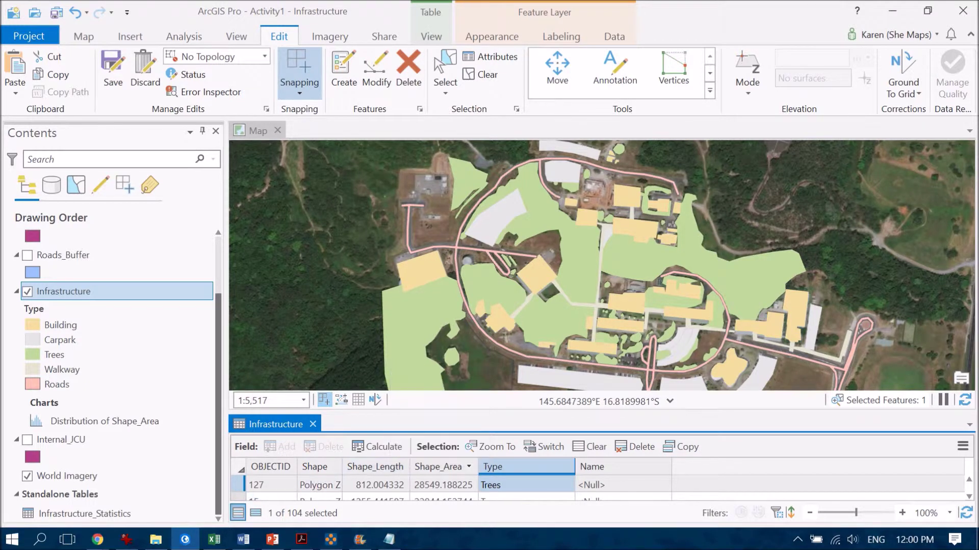
left_click(256, 512)
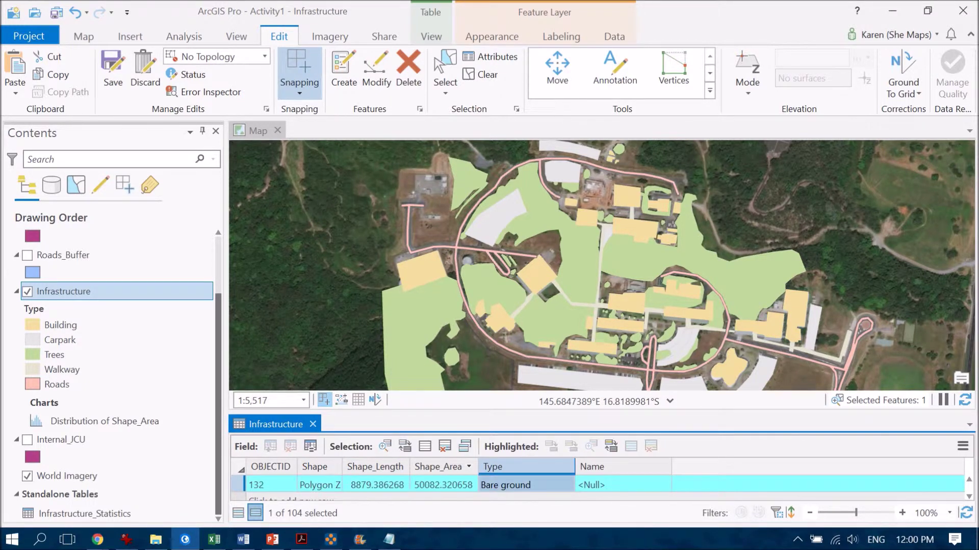
left_click(526, 499)
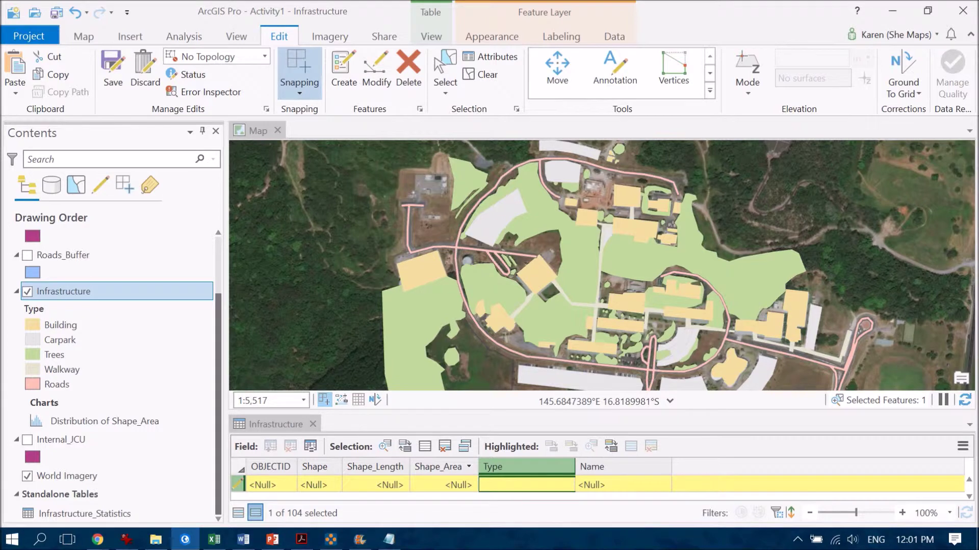
left_click(238, 513)
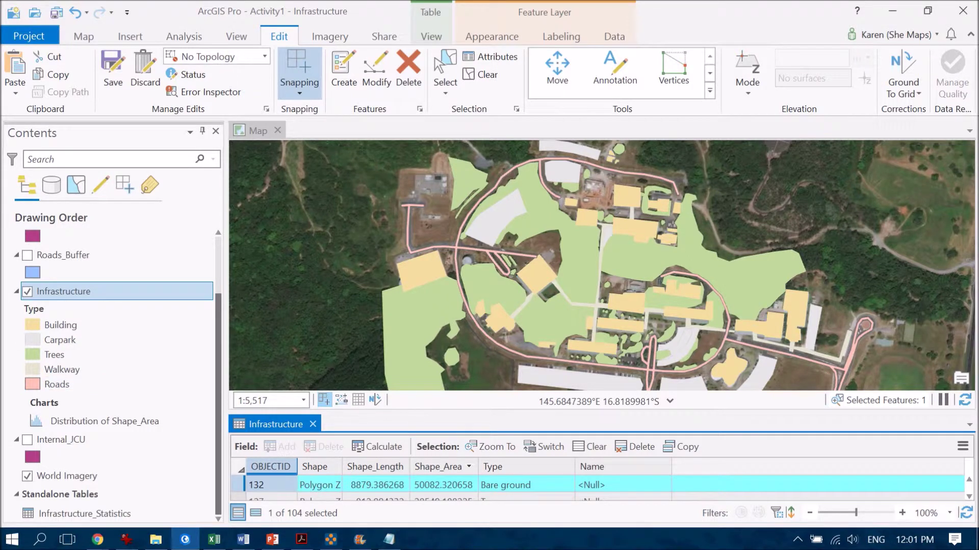
Step: Open Infrastructure's Symbology, showing unique values by Type (Building, Carpark, Trees, Walkway, Roads)
right_click(72, 291)
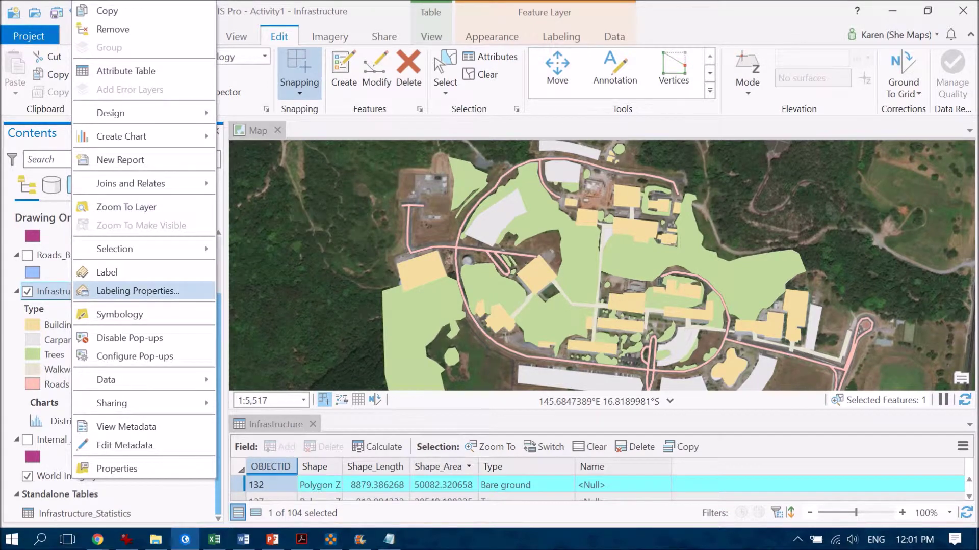
left_click(127, 315)
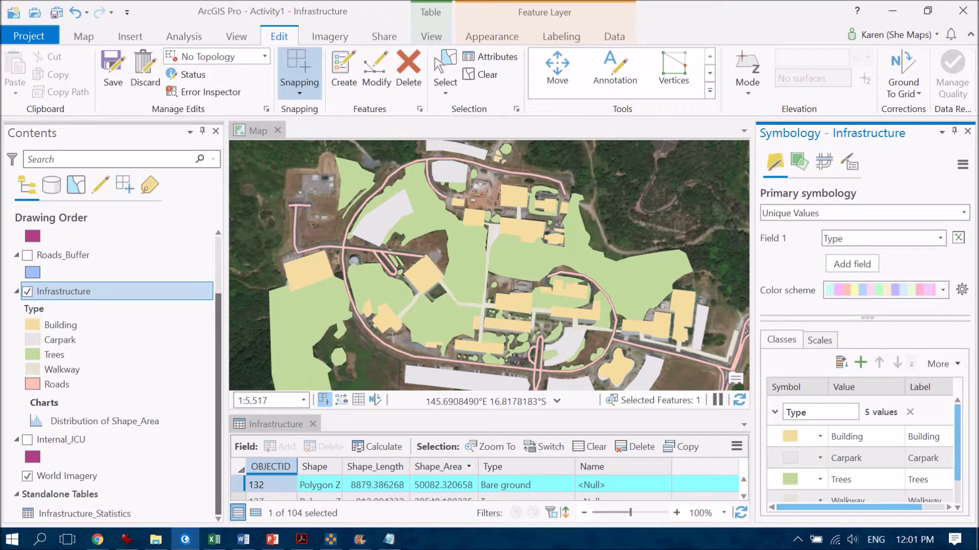
scroll(862, 451, "down", 2)
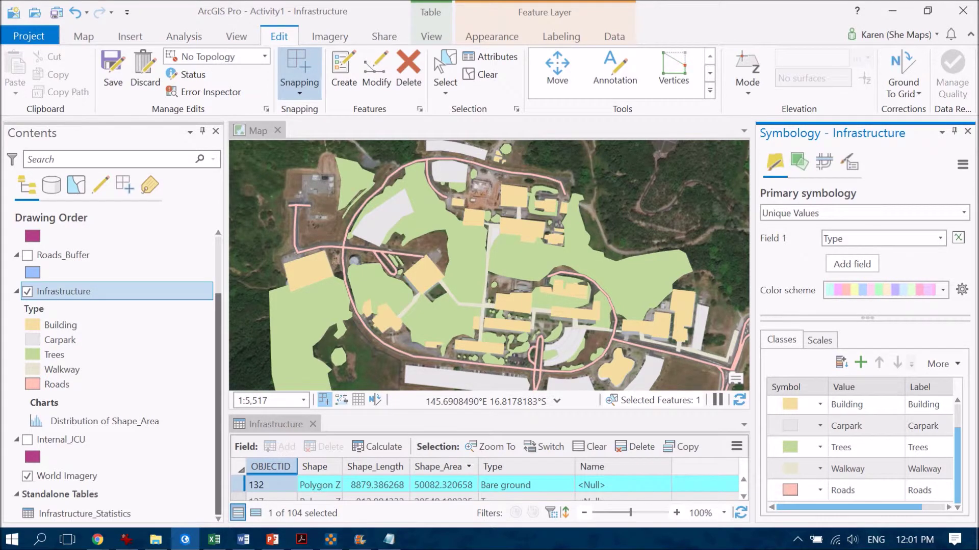
scroll(862, 451, "up", 2)
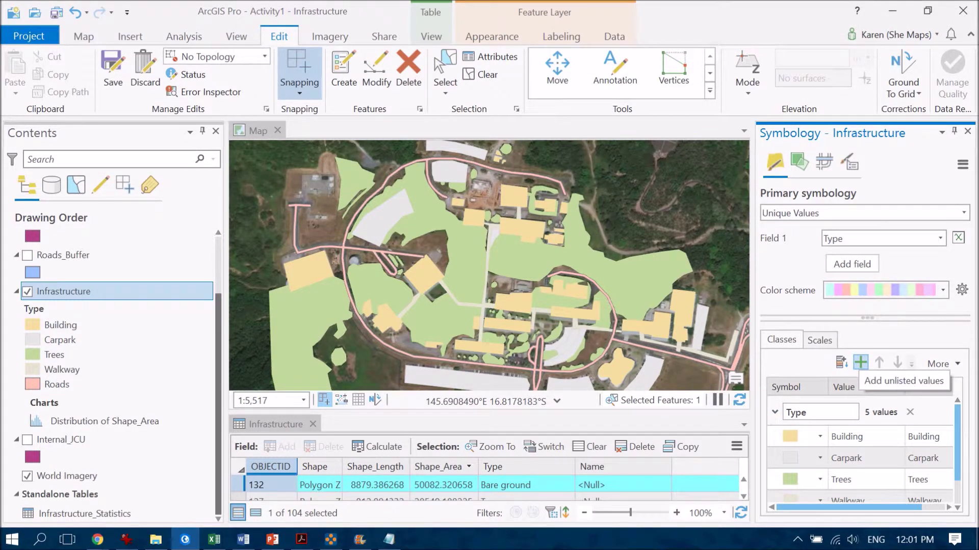
Step: Add the unlisted Bare ground value as a class with bright orange fill and no outline
left_click(860, 363)
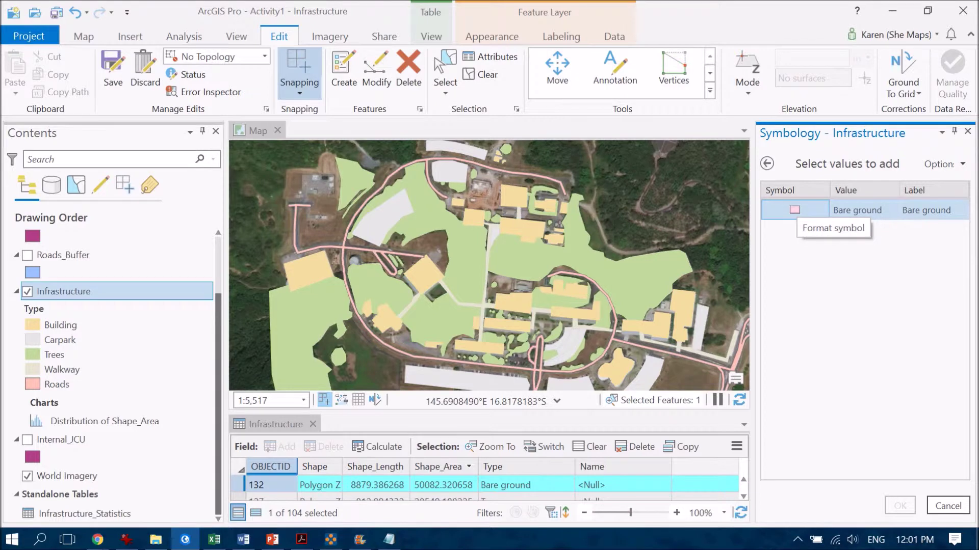
left_click(795, 210)
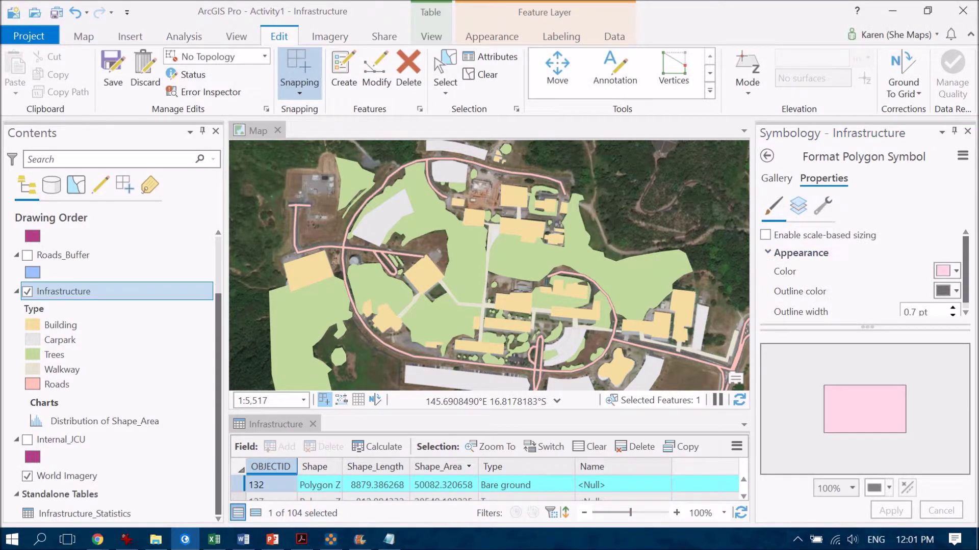
left_click(947, 270)
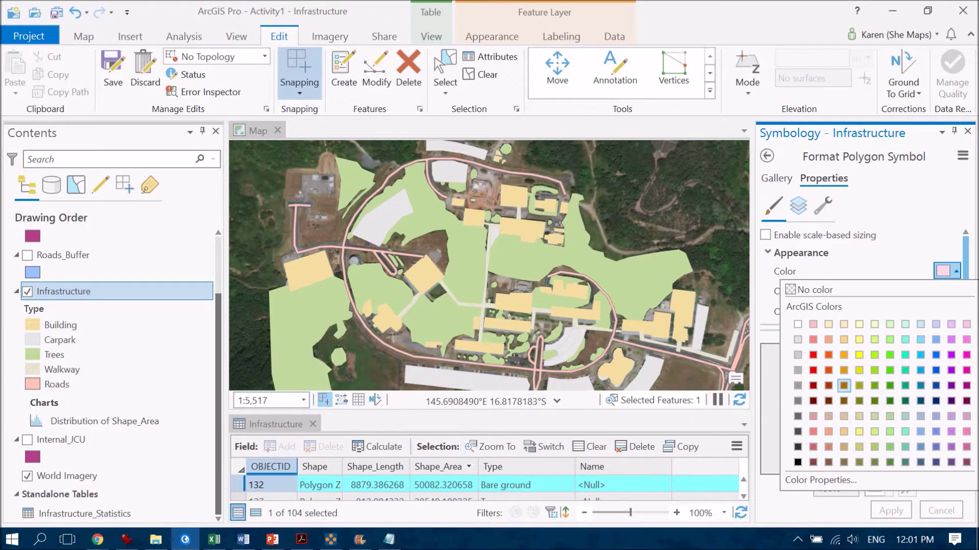
left_click(843, 385)
left_click(947, 291)
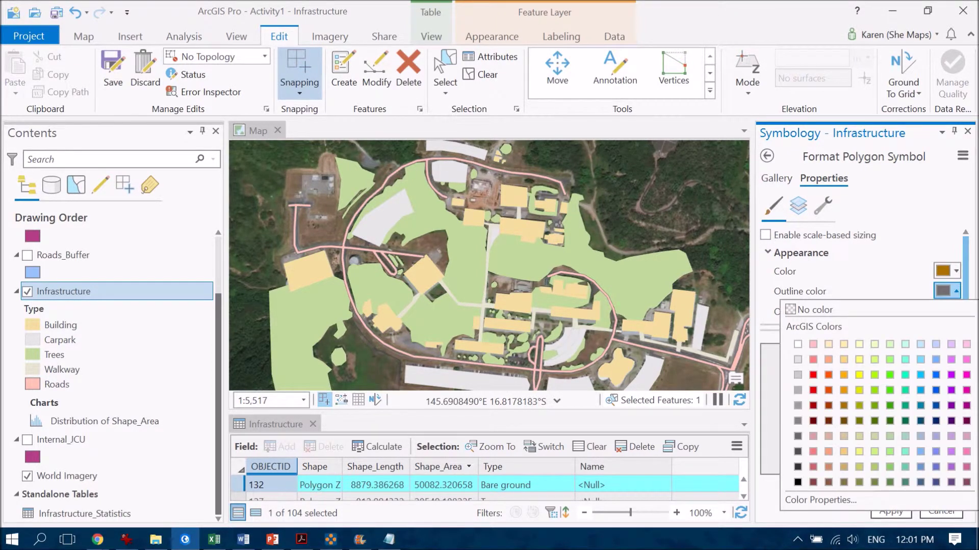
left_click(814, 309)
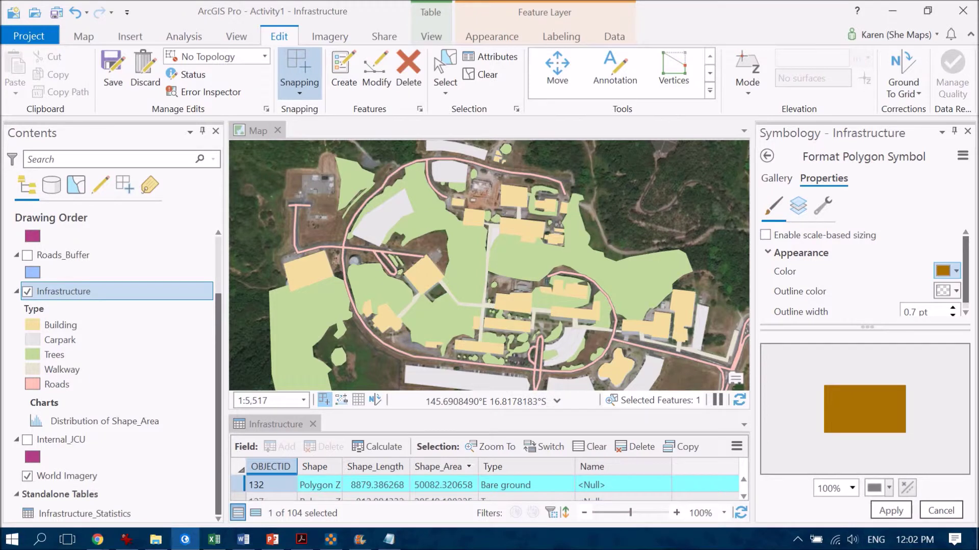
left_click(947, 271)
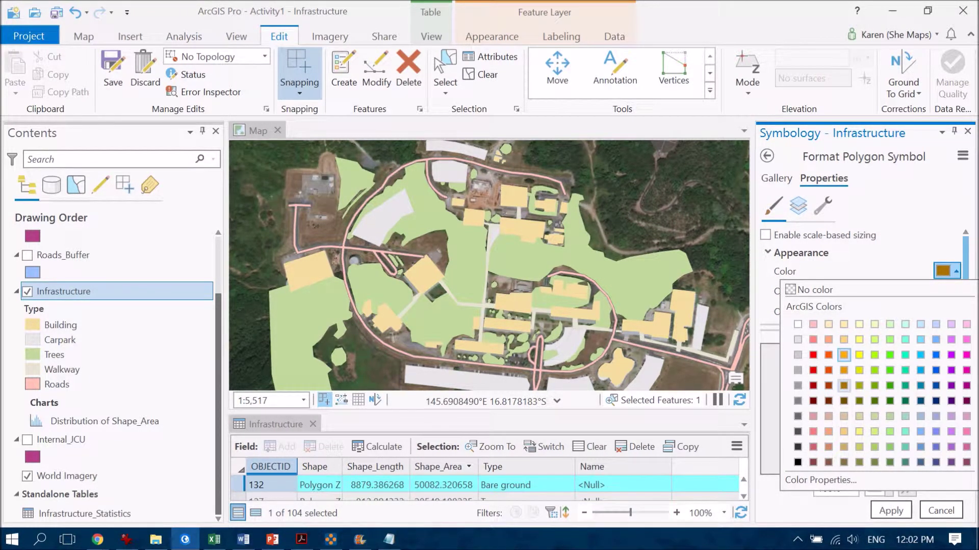
left_click(844, 355)
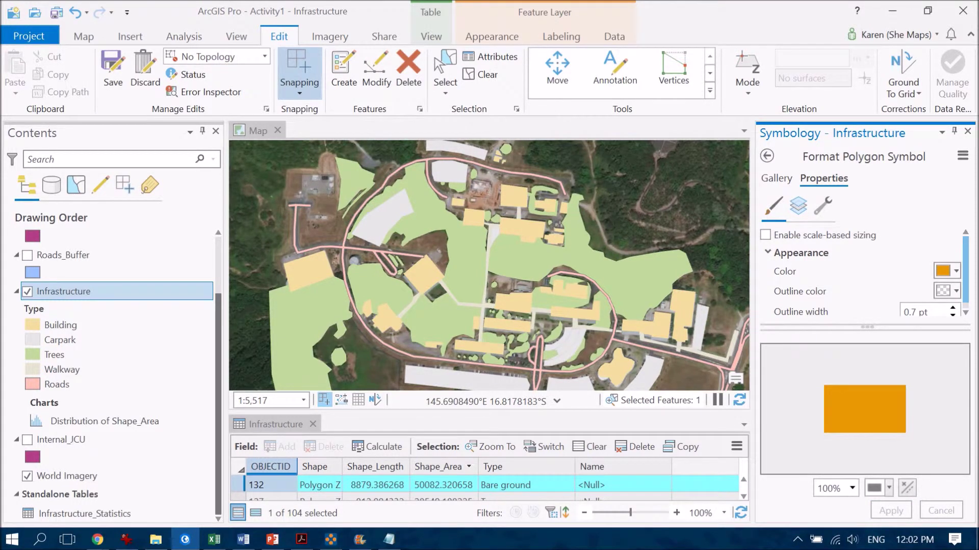
left_click(767, 156)
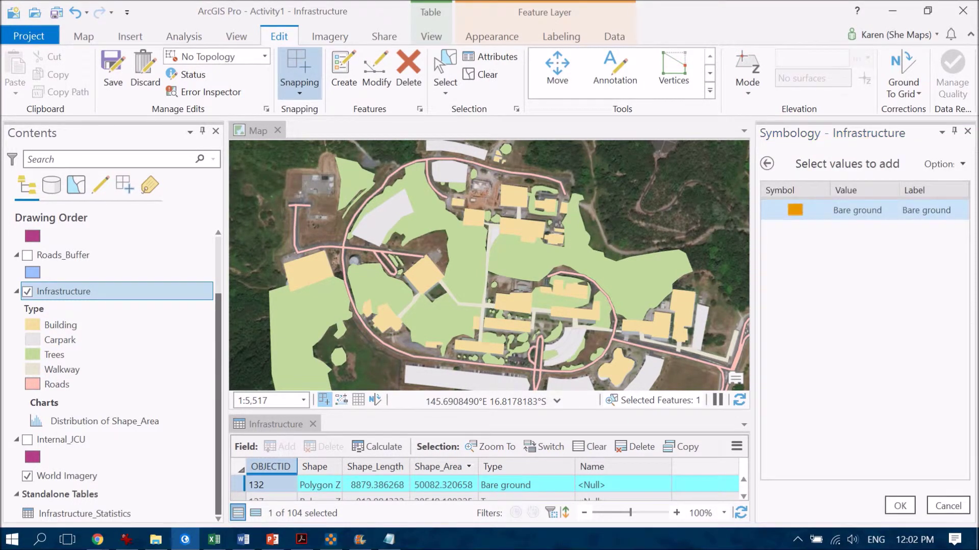
left_click(900, 506)
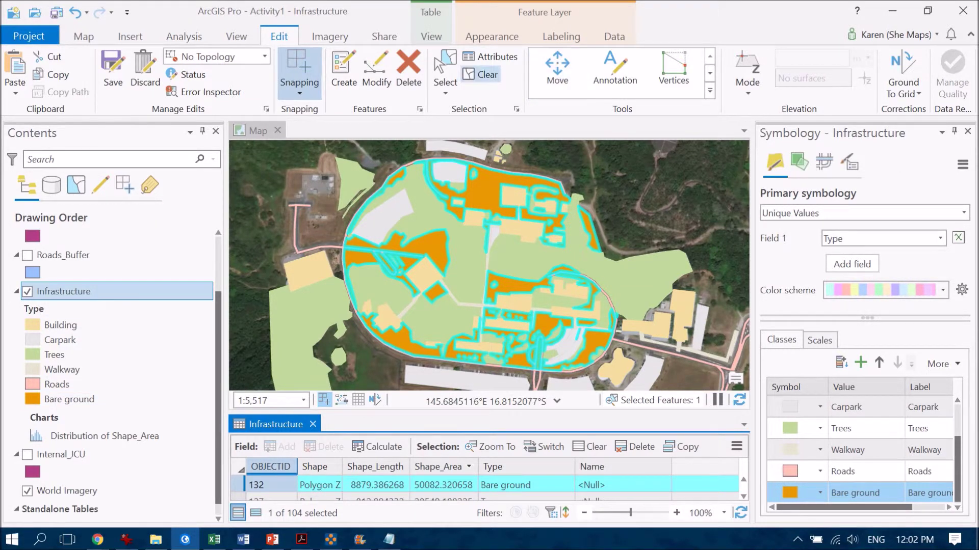
Step: Clear the current feature selection so the orange Bare ground areas show
left_click(482, 75)
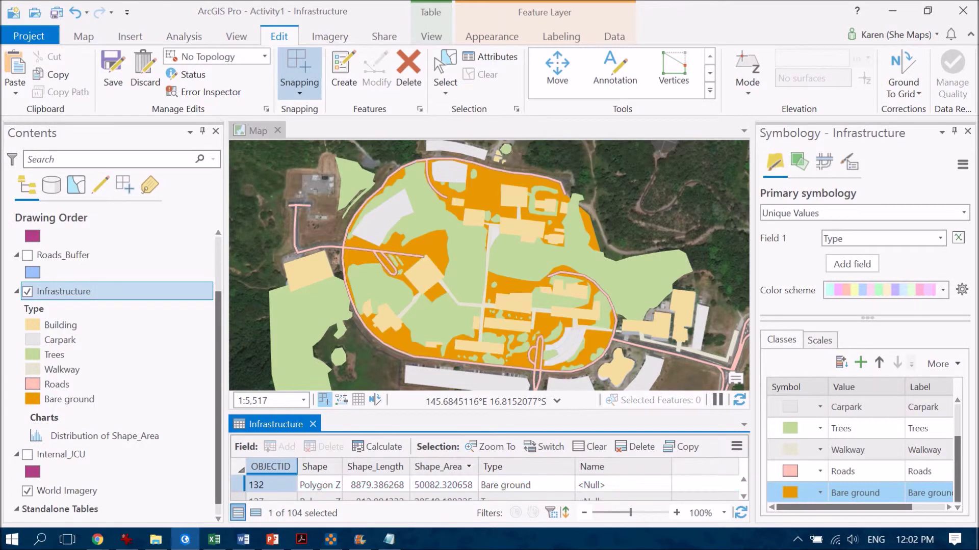